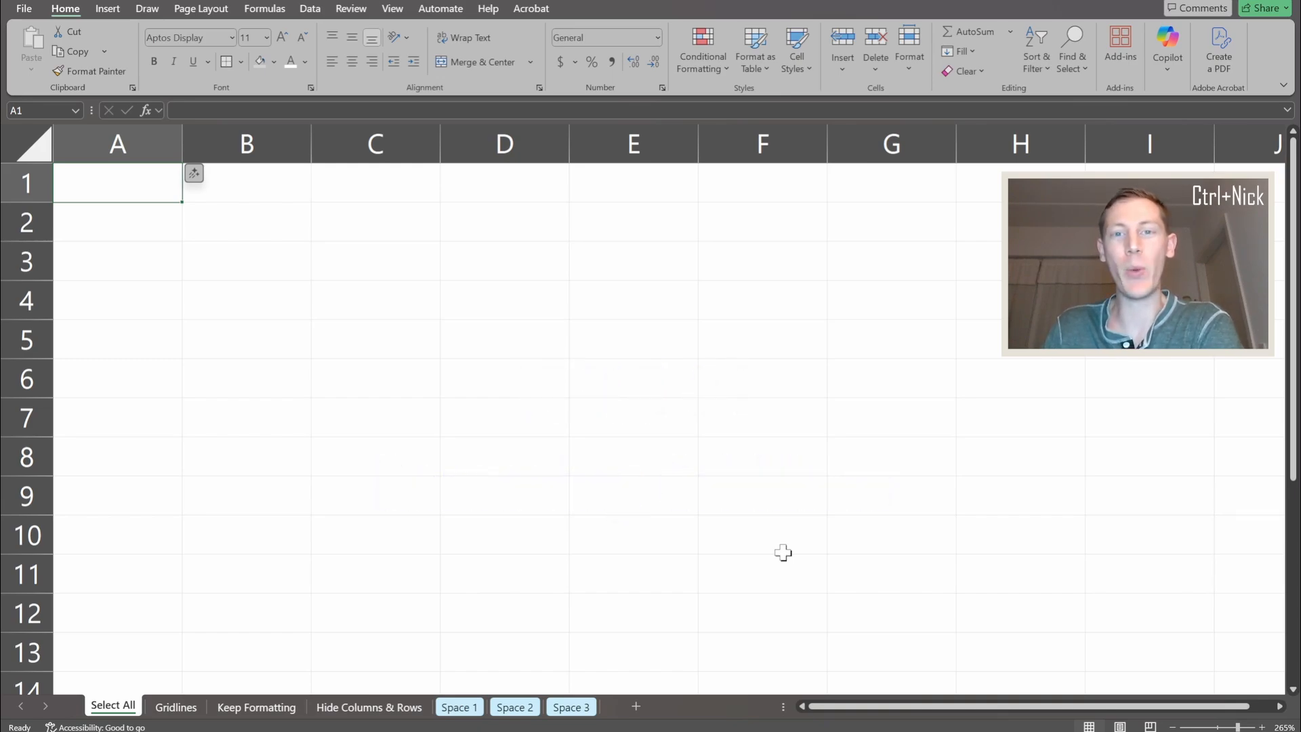
Try turning off the gridlines for the Select All sheet
left_click(393, 16)
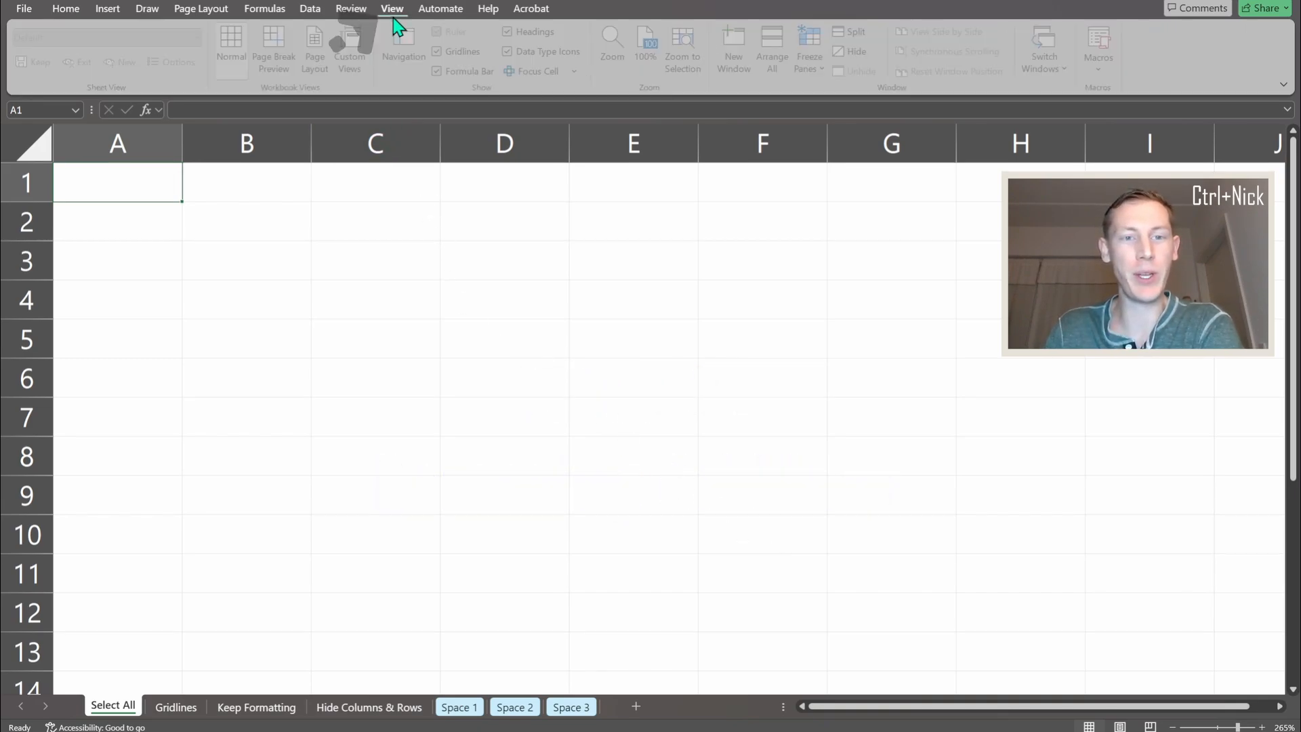
left_click(442, 52)
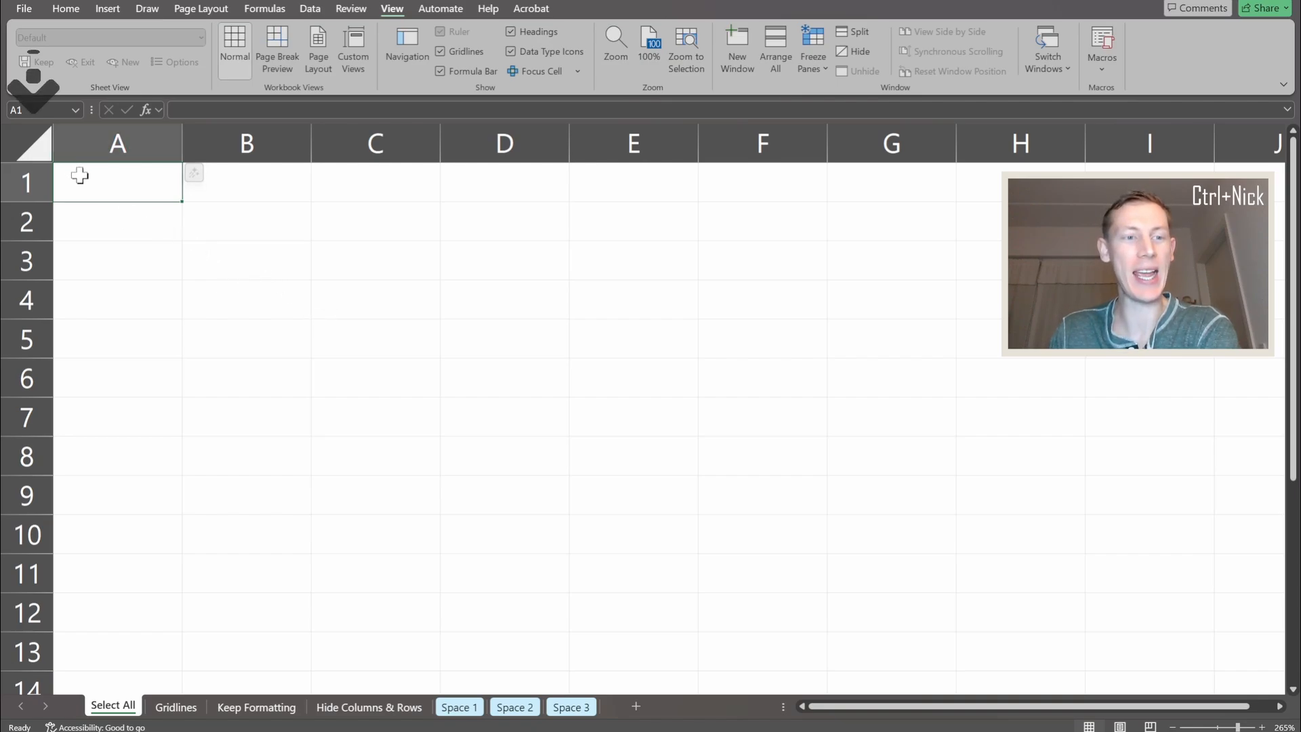
Select all cells on the Select All sheet and set both their font colour and fill to the first recent colour, dark teal
left_click(39, 146)
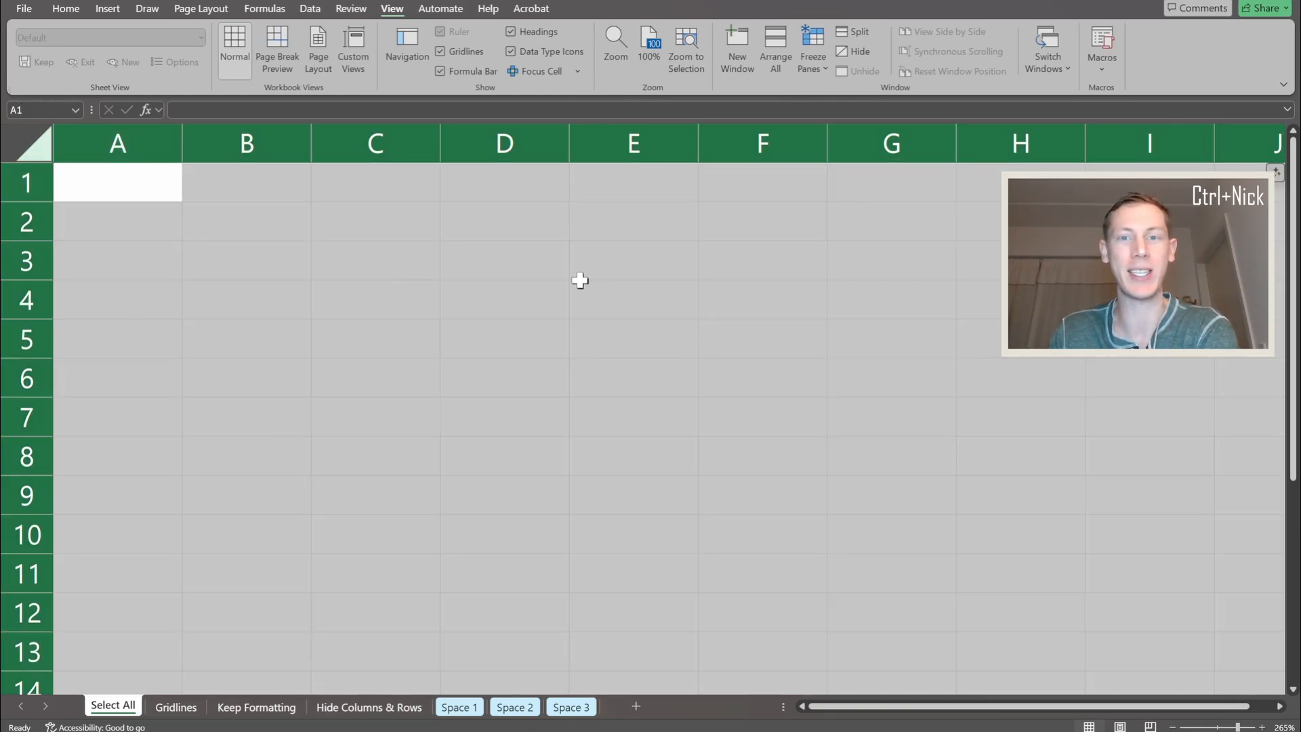
left_click(75, 10)
left_click(305, 62)
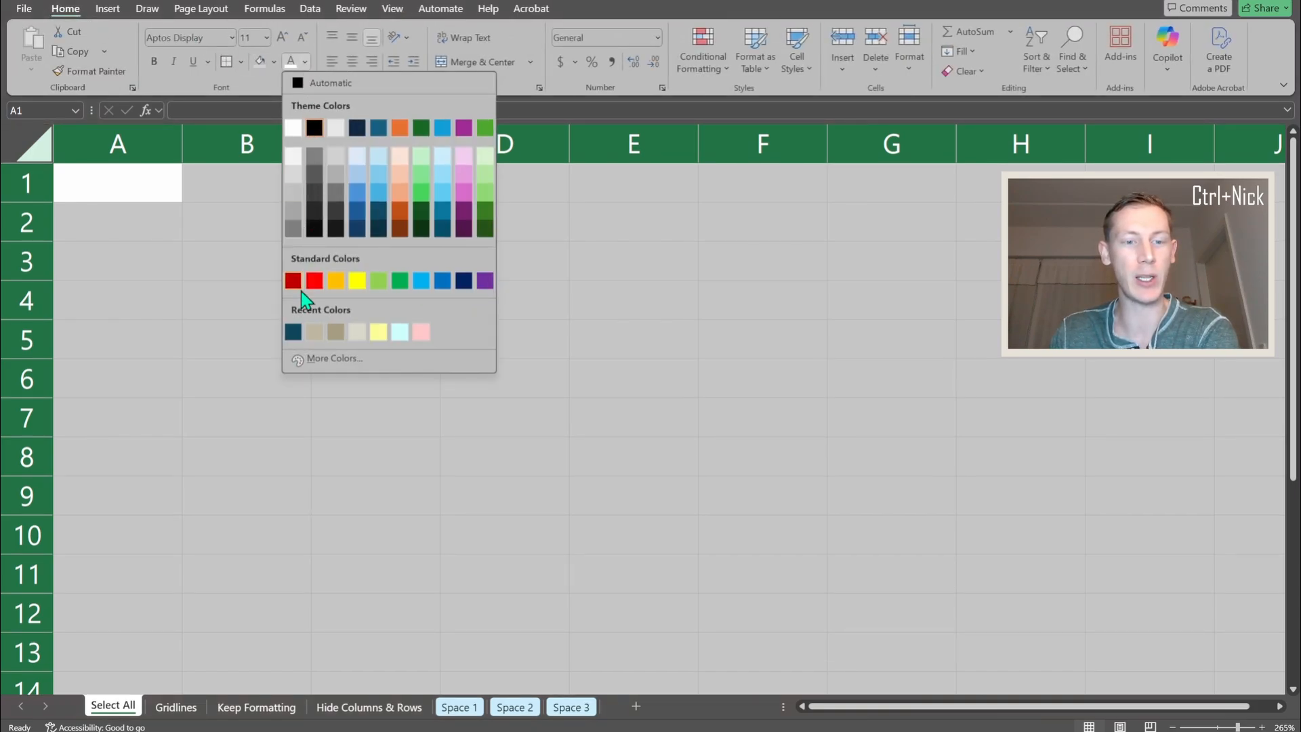
left_click(291, 331)
left_click(274, 62)
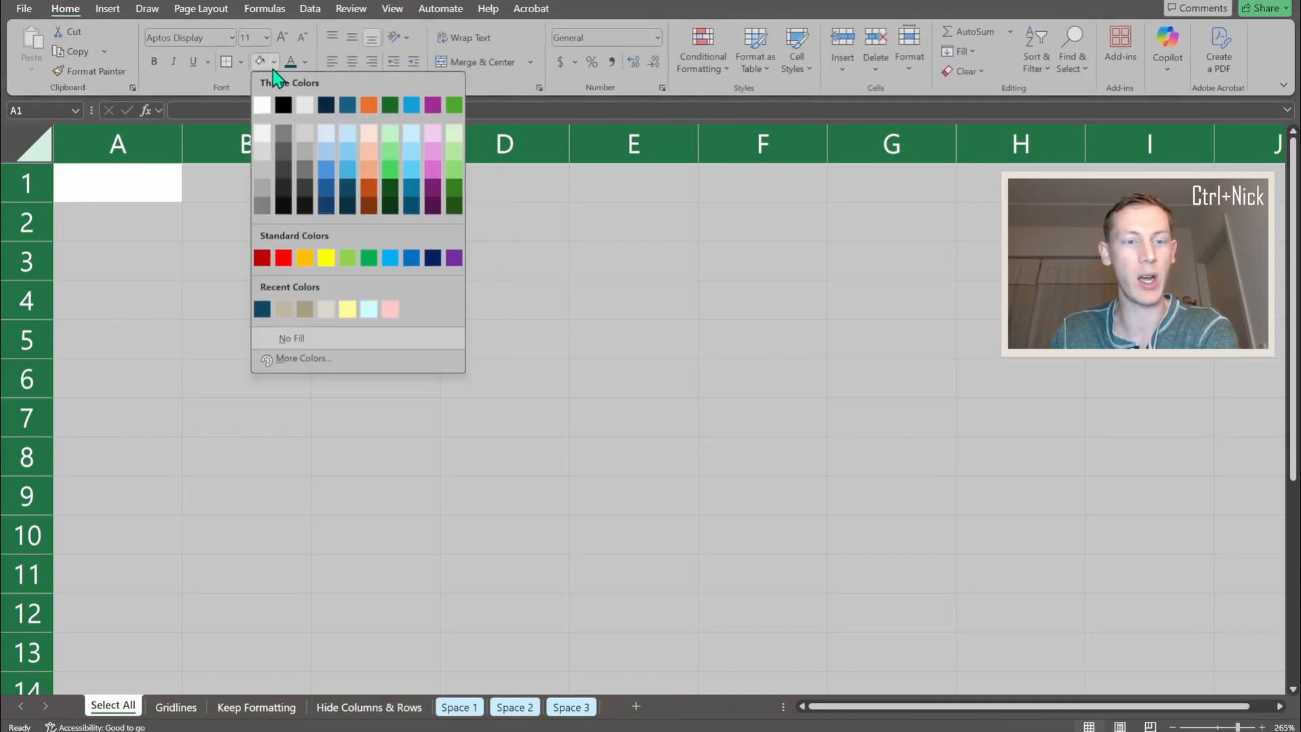
left_click(260, 306)
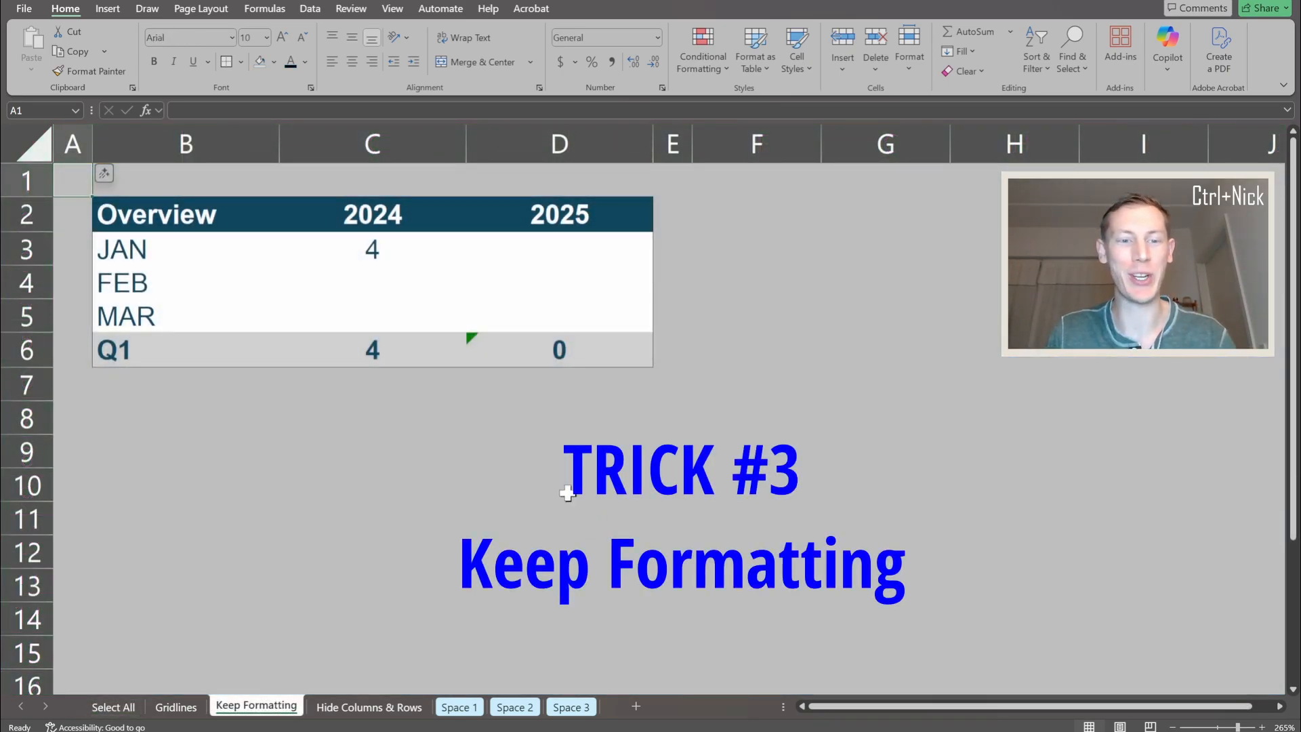
Copy the JAN 2024 formula in cell C3 on the Keep Formatting sheet
left_click(362, 261)
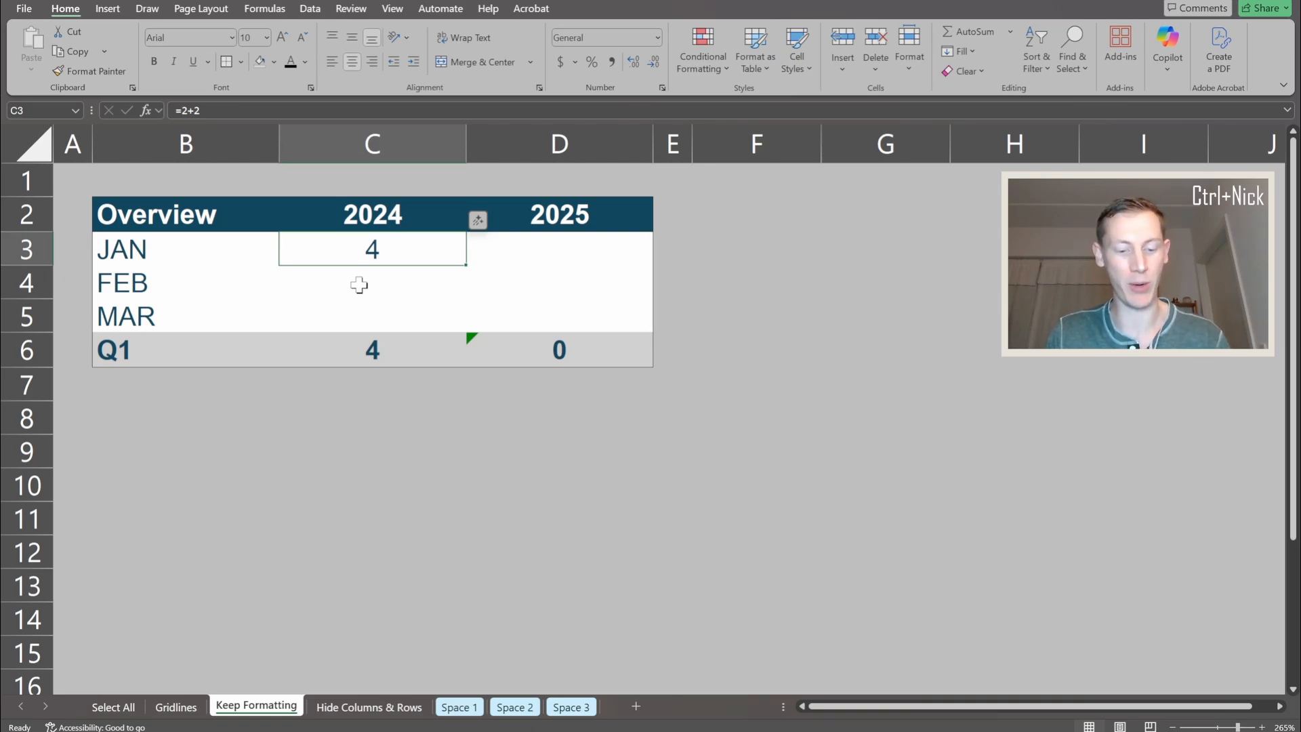
key("ctrl+c")
Try a regular paste of the copied cell, including its formatting, into C3:D5 and undo it
left_click_drag(349, 256, 506, 308)
key("ctrl+v")
left_click(448, 418)
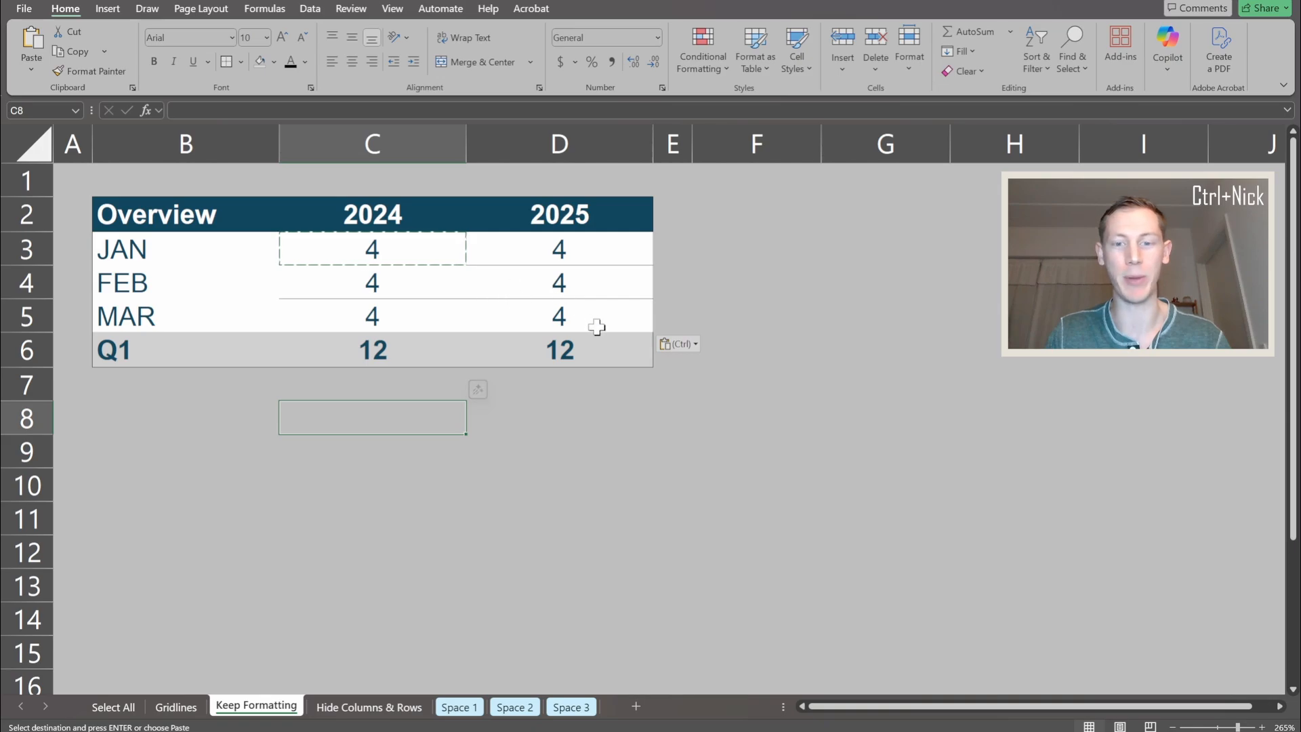
key("ctrl+z")
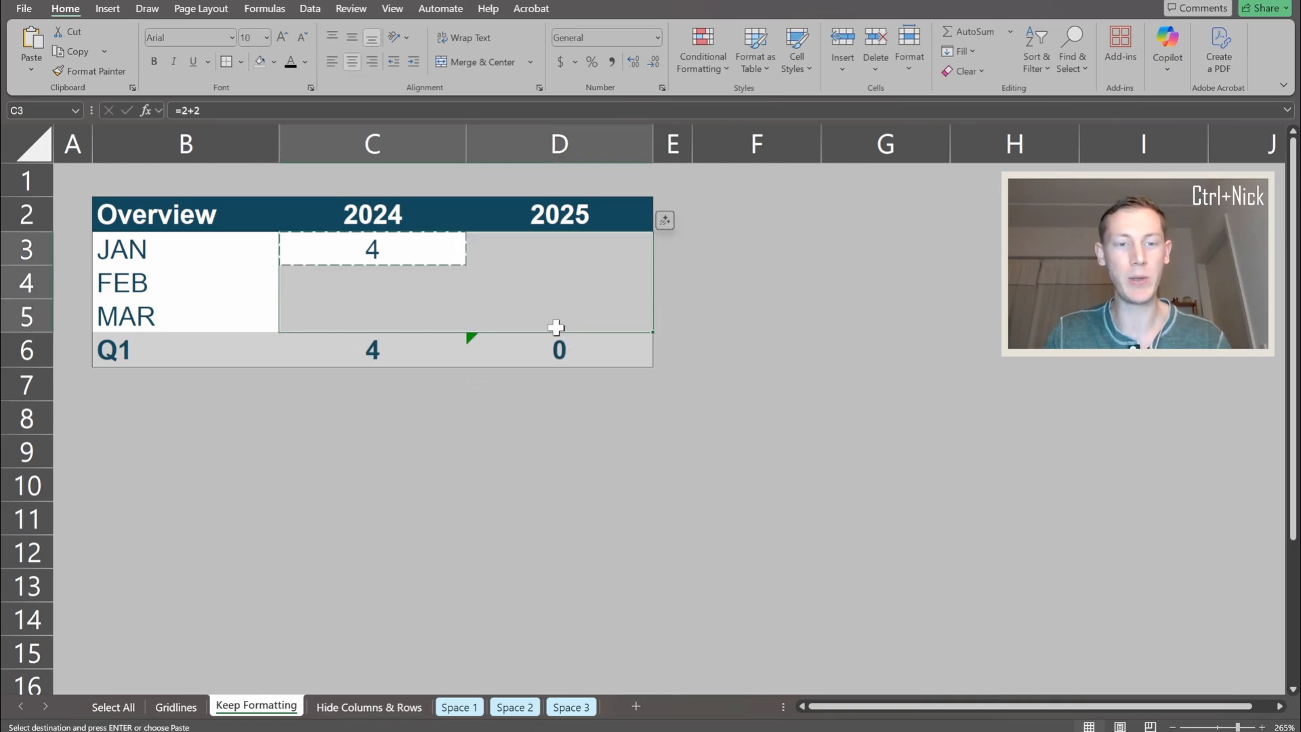
Paste only the formula of the copied cell C3 into the range C3:D5, keeping the table's formatting
left_click(369, 255)
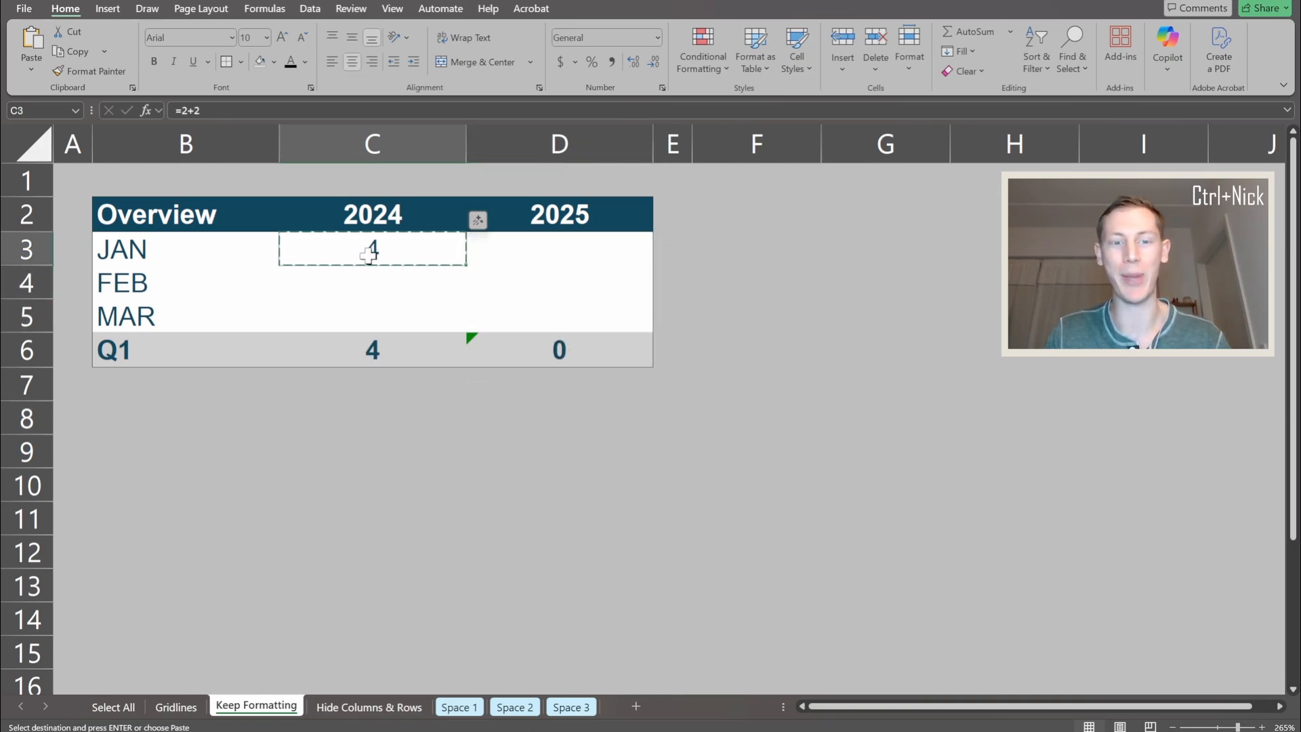
left_click_drag(414, 263, 535, 302)
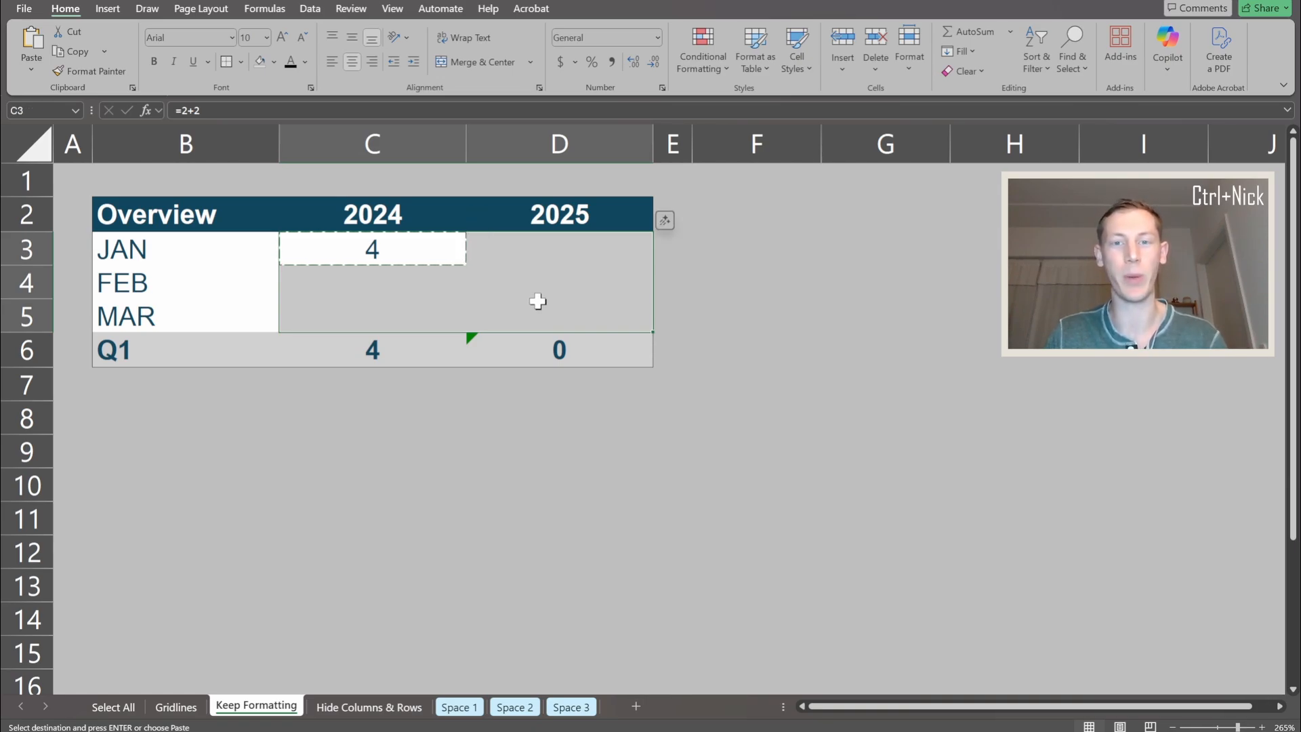
right_click(534, 313)
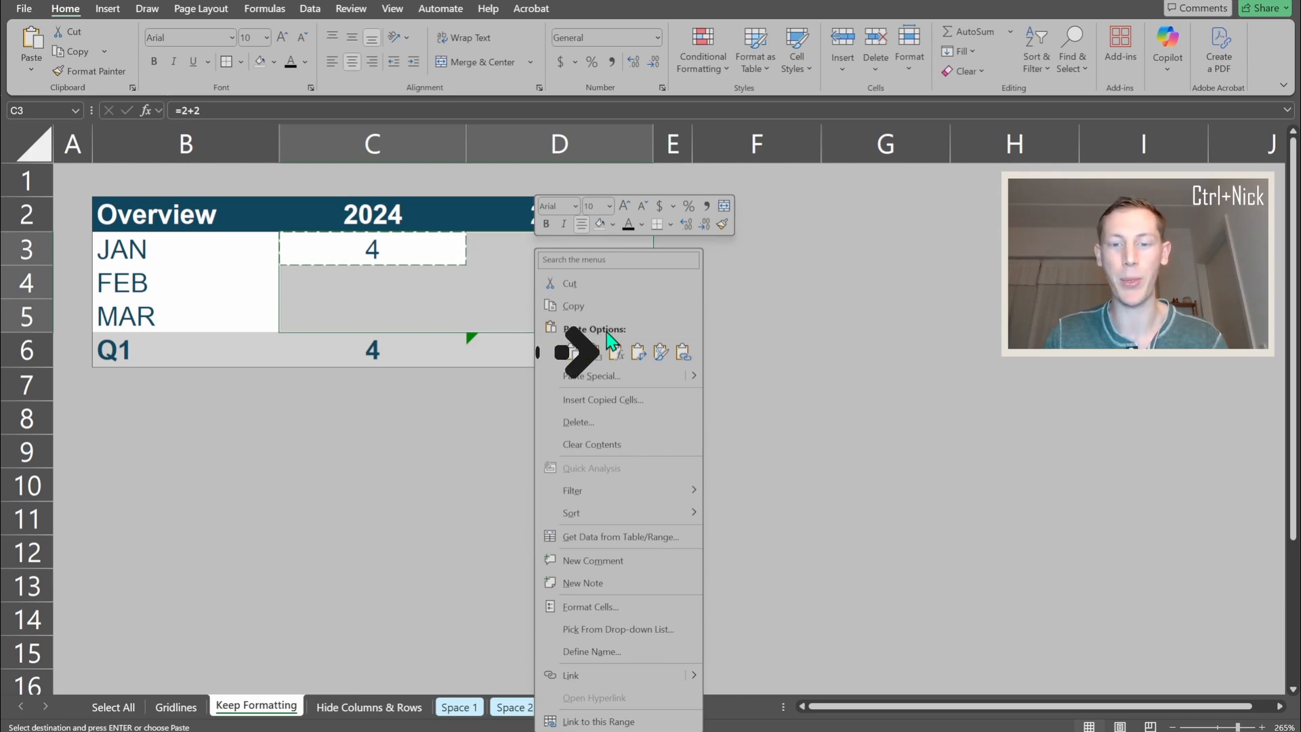
left_click(618, 356)
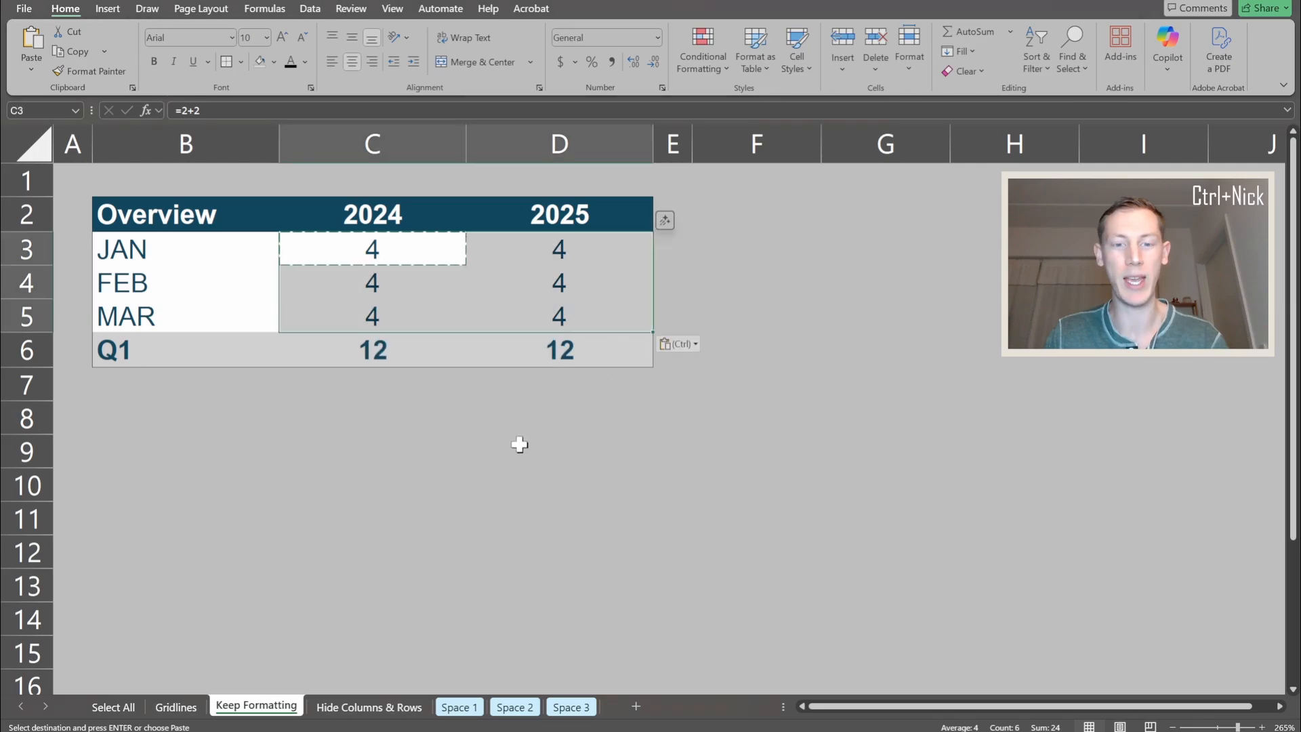
left_click(496, 476)
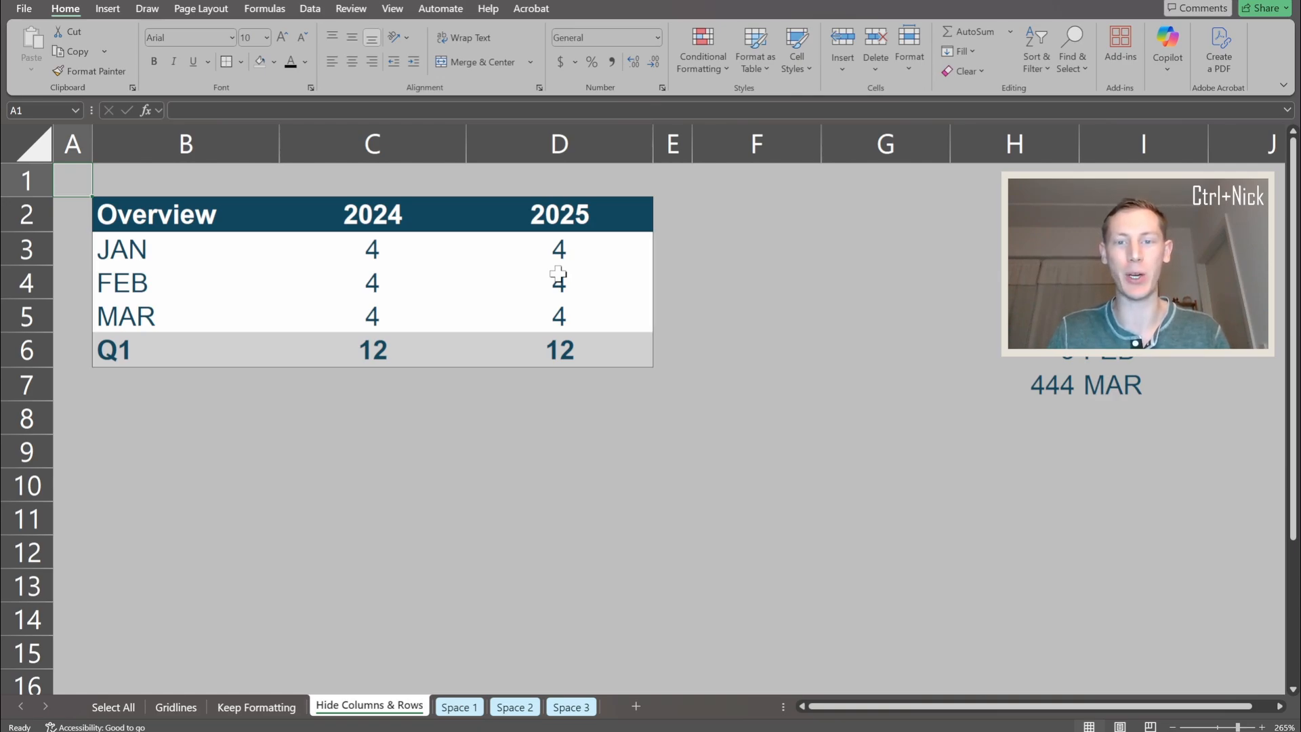
Hide every column from F to the end of the Hide Columns & Rows sheet
left_click(738, 145)
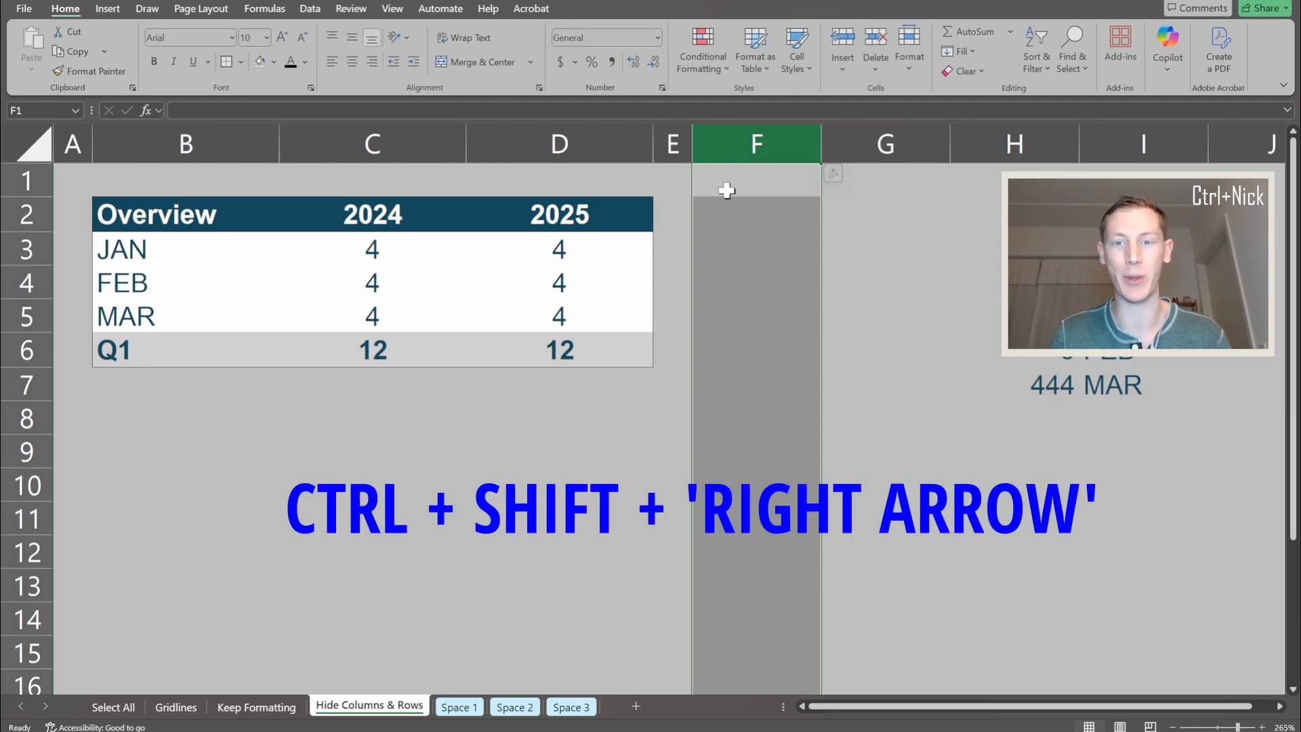
key("ctrl+shift+Right")
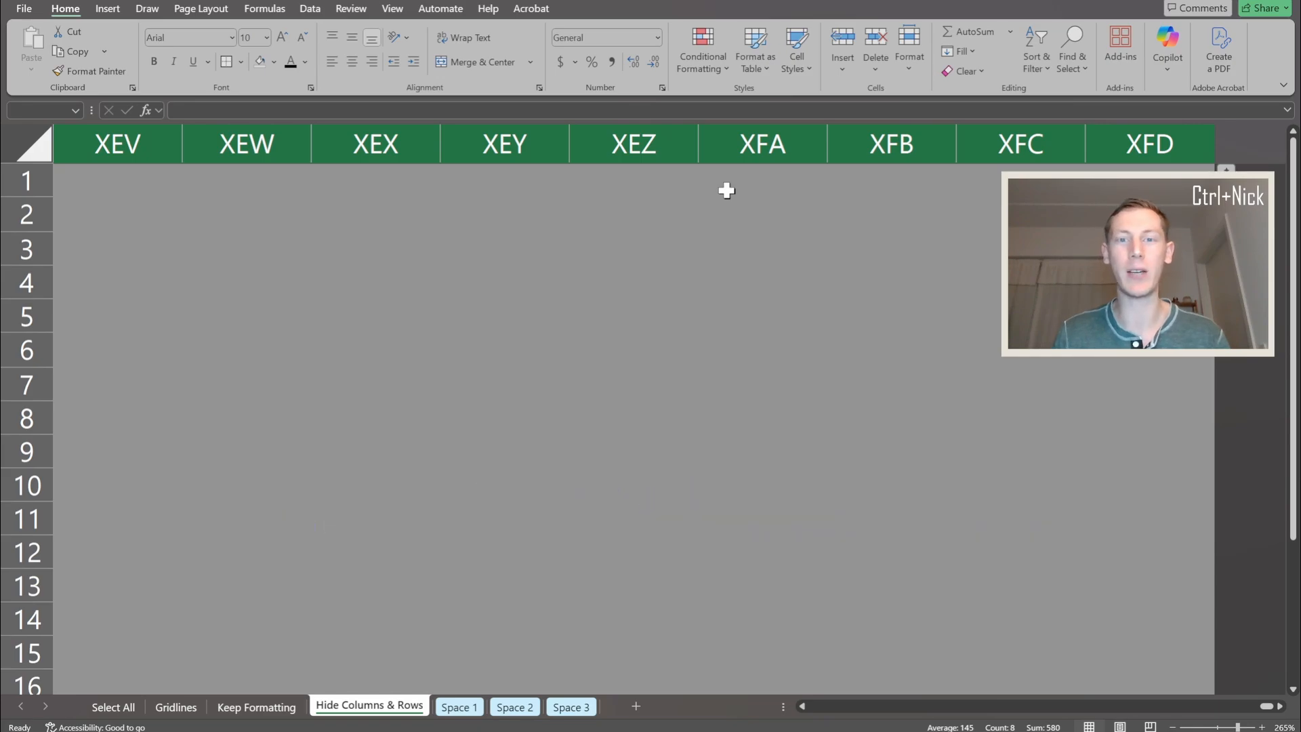
right_click(618, 143)
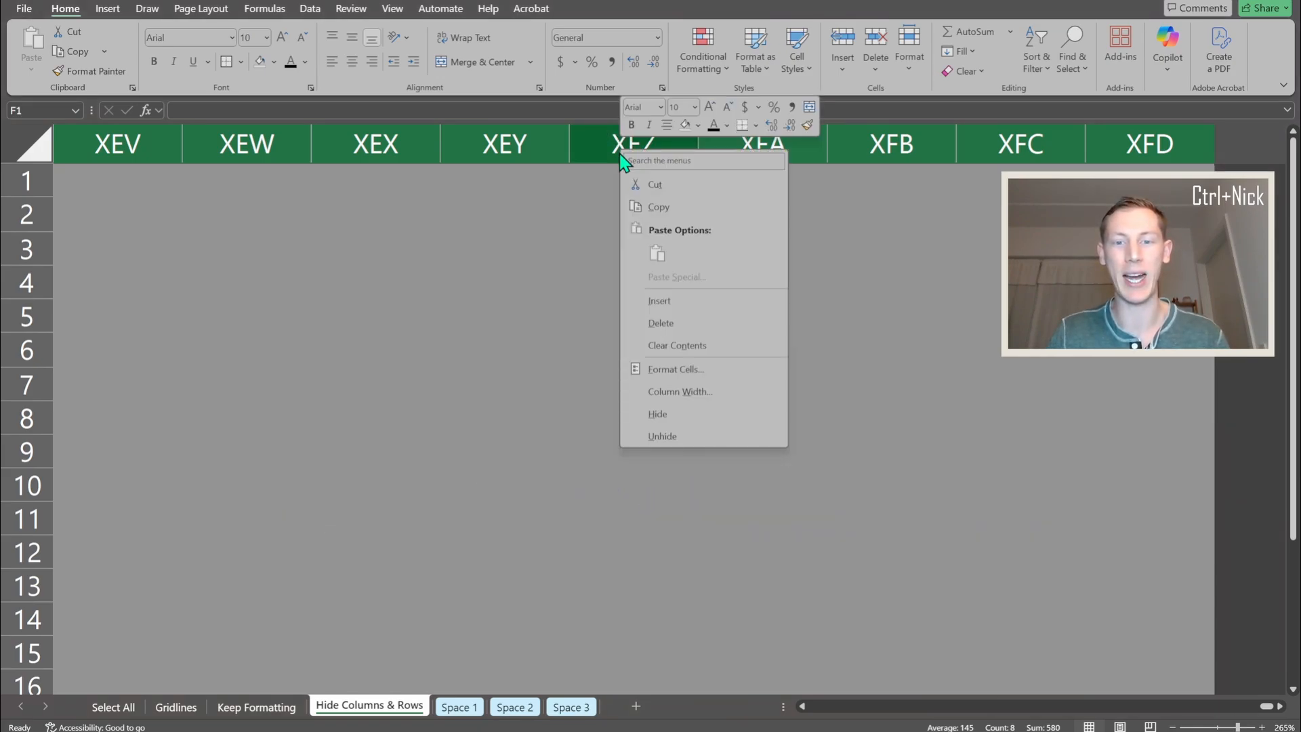
left_click(657, 415)
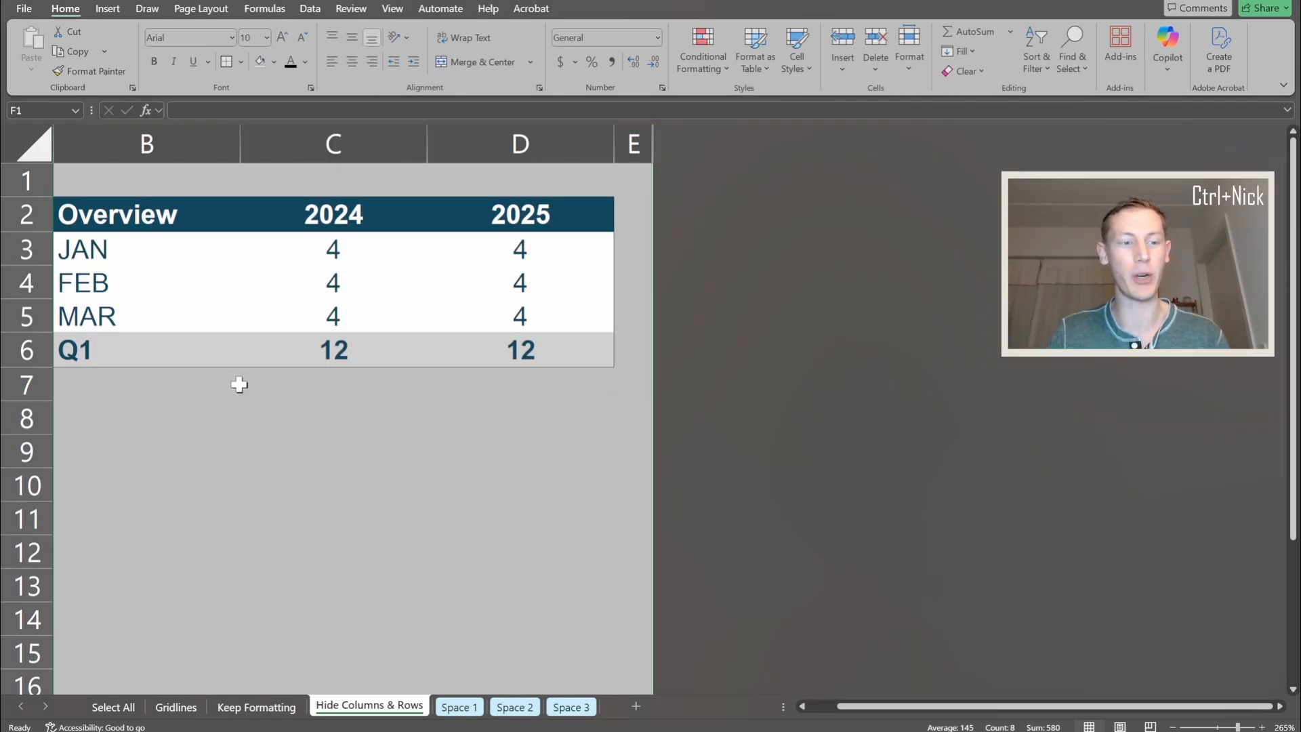
Hide every row from row 8 to the end of the Hide Columns & Rows sheet
left_click(27, 418)
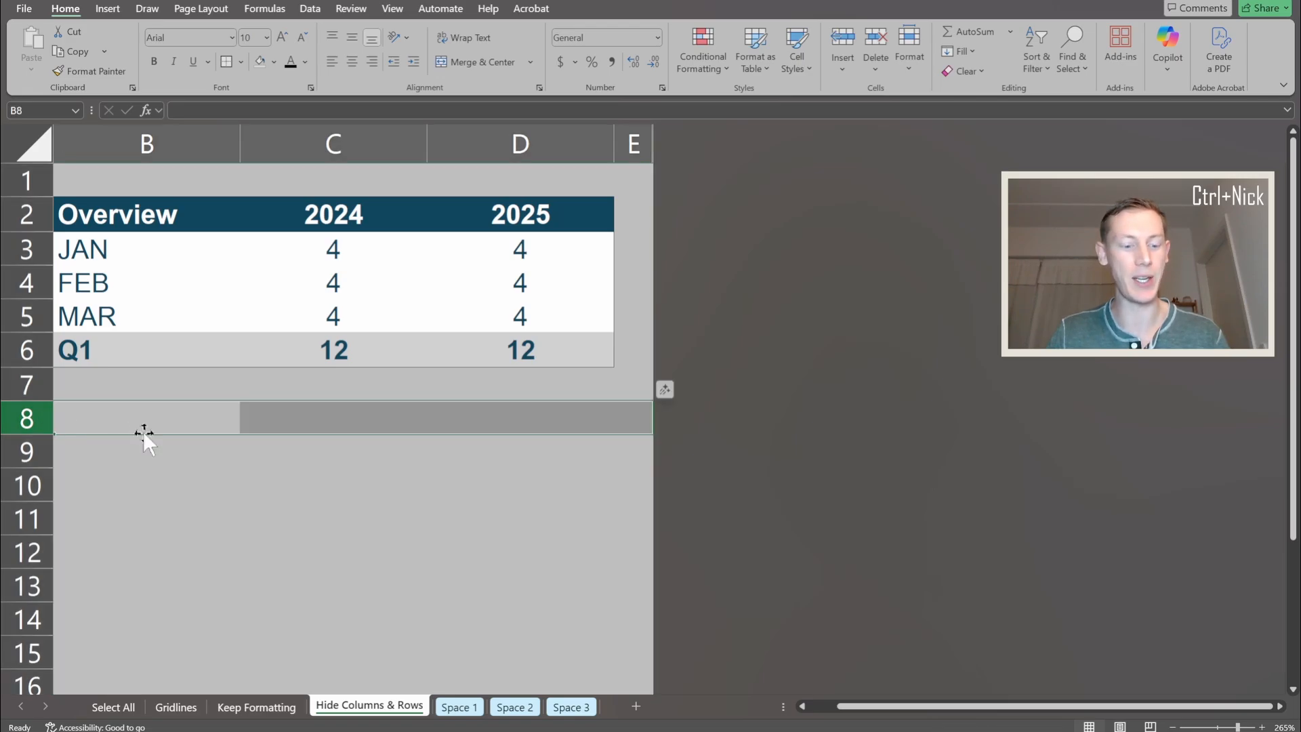
key("ctrl+shift+Down")
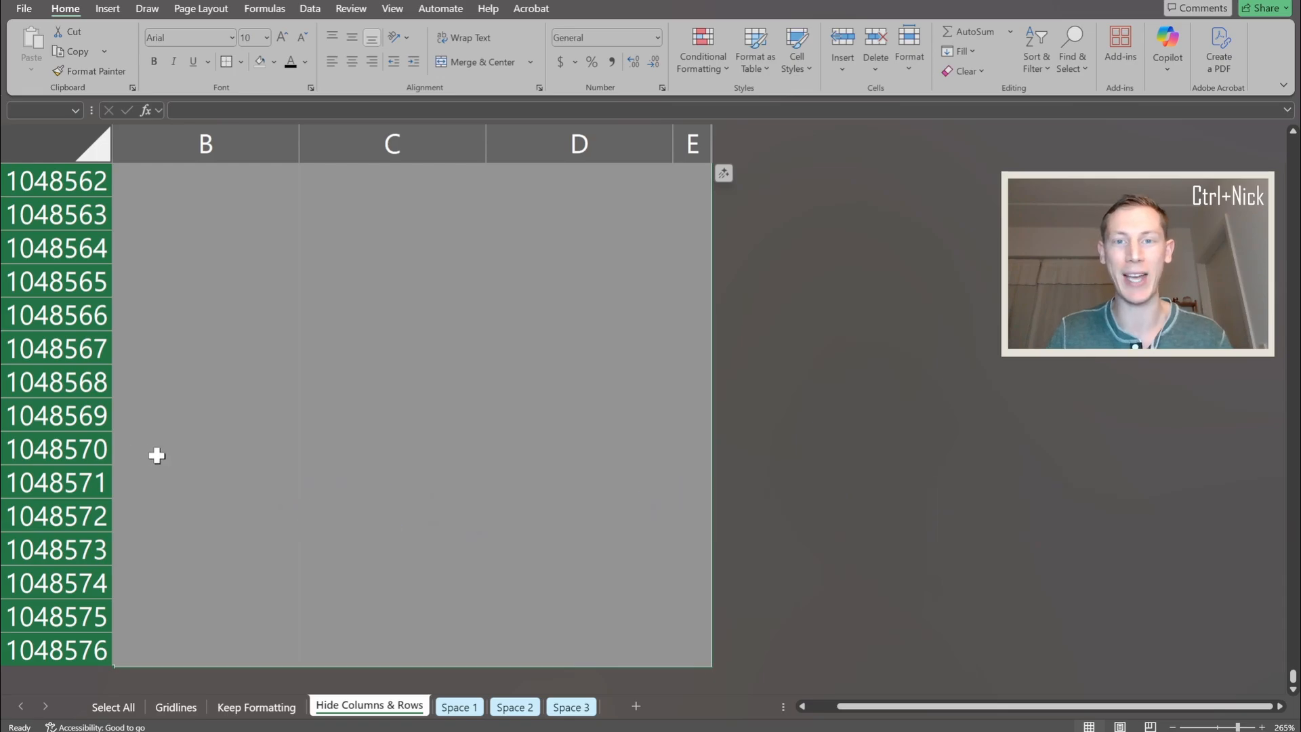
right_click(53, 312)
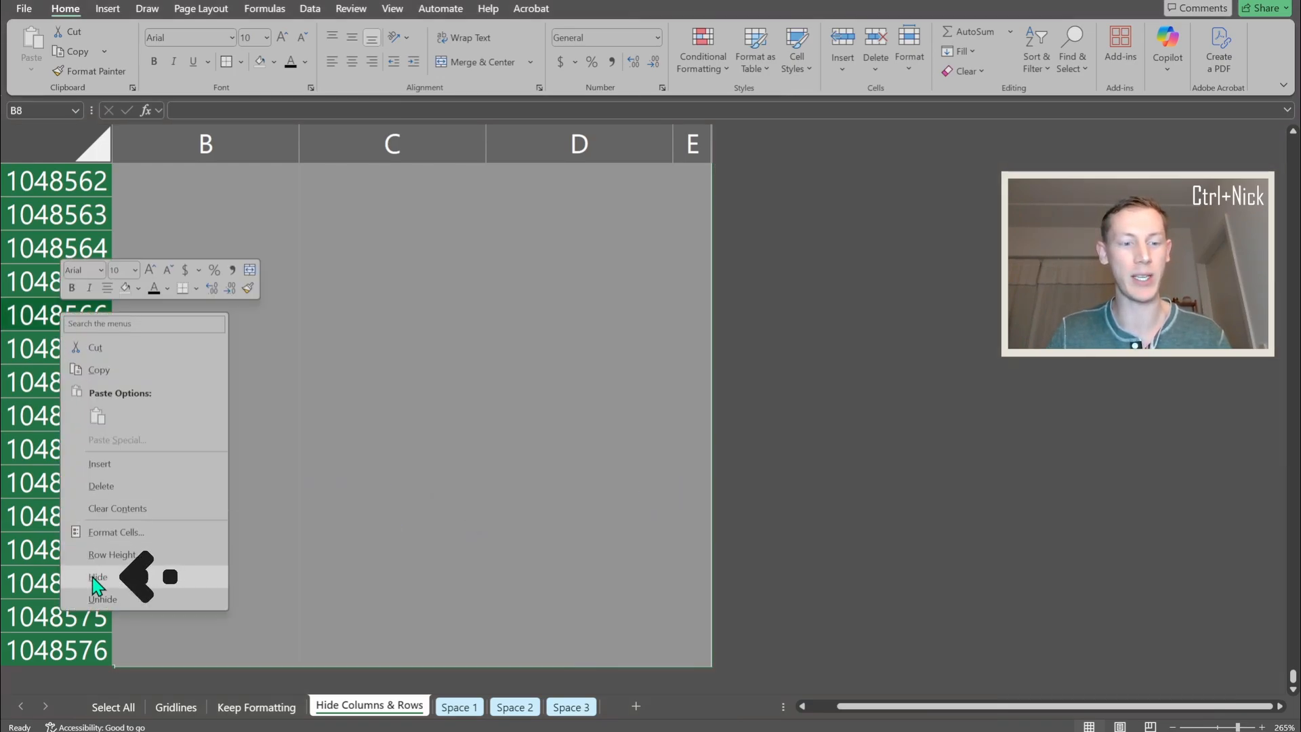
left_click(126, 581)
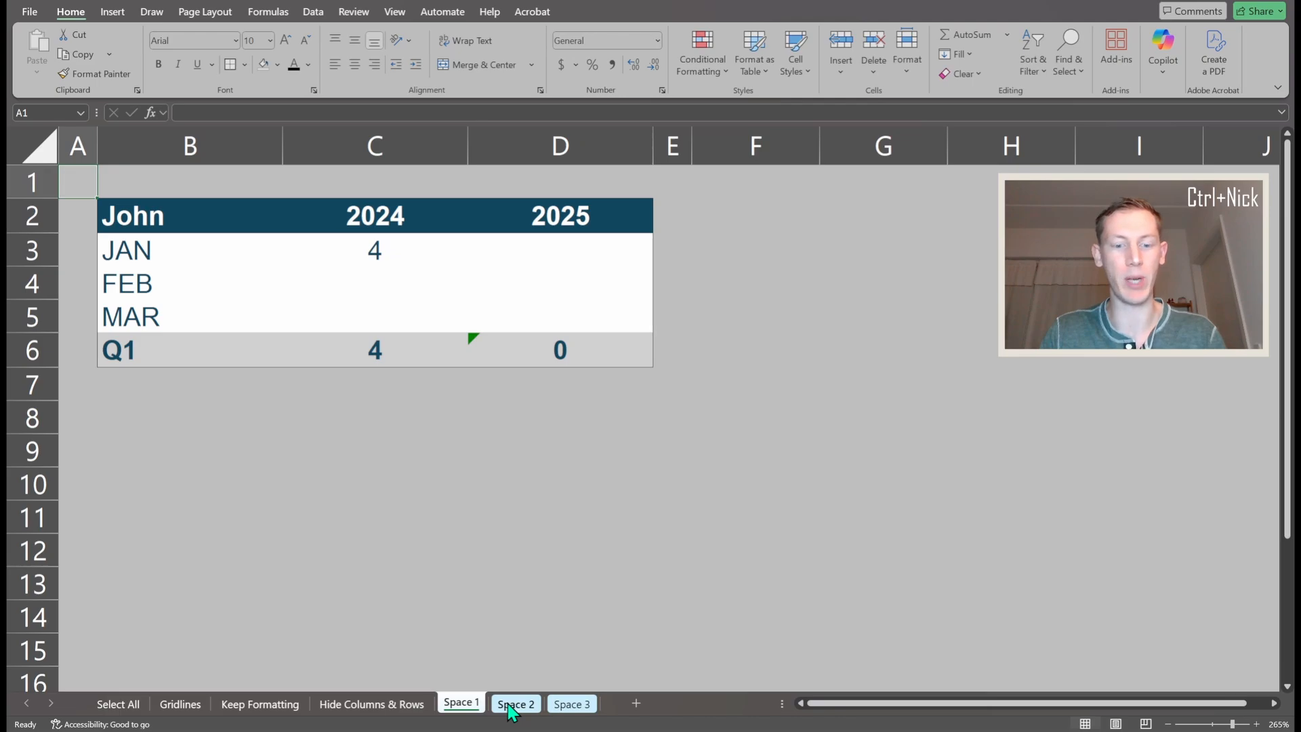
Look through the Space 1, Space 2 and Space 3 sheets and group all three for simultaneous editing
left_click(151, 218)
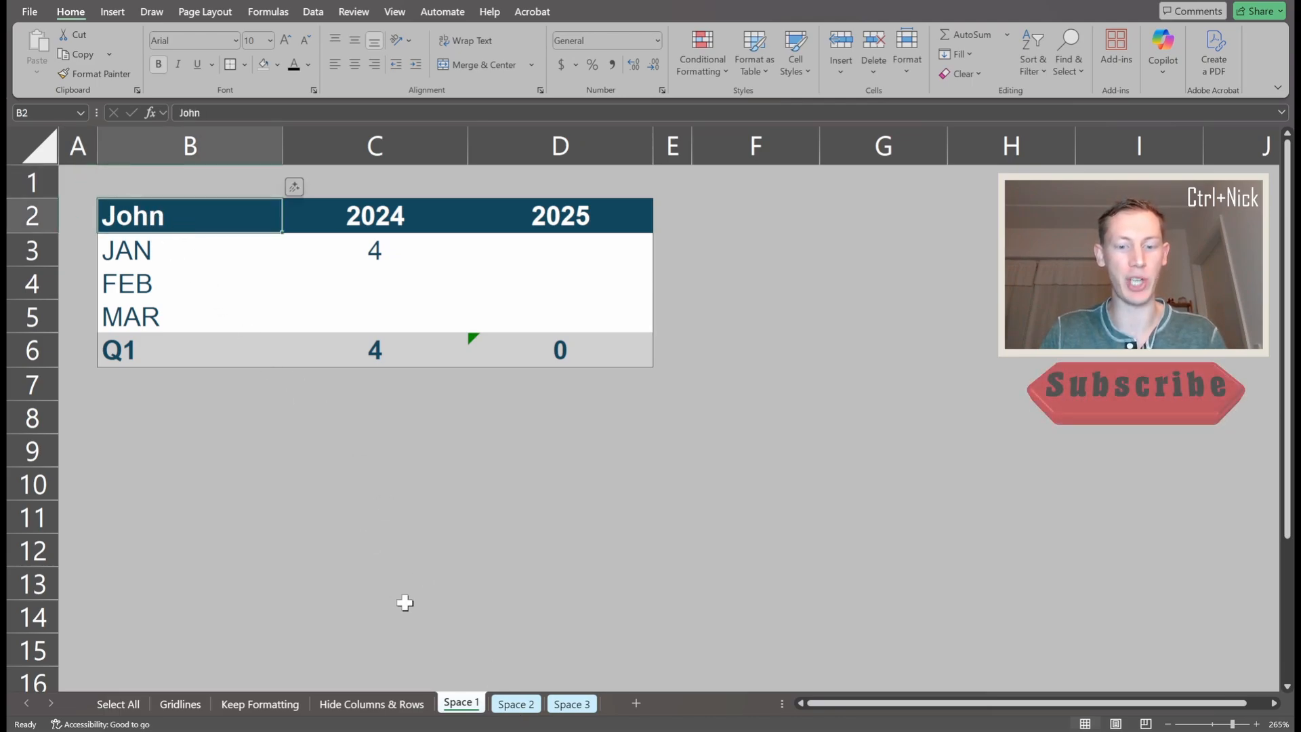
left_click(516, 704)
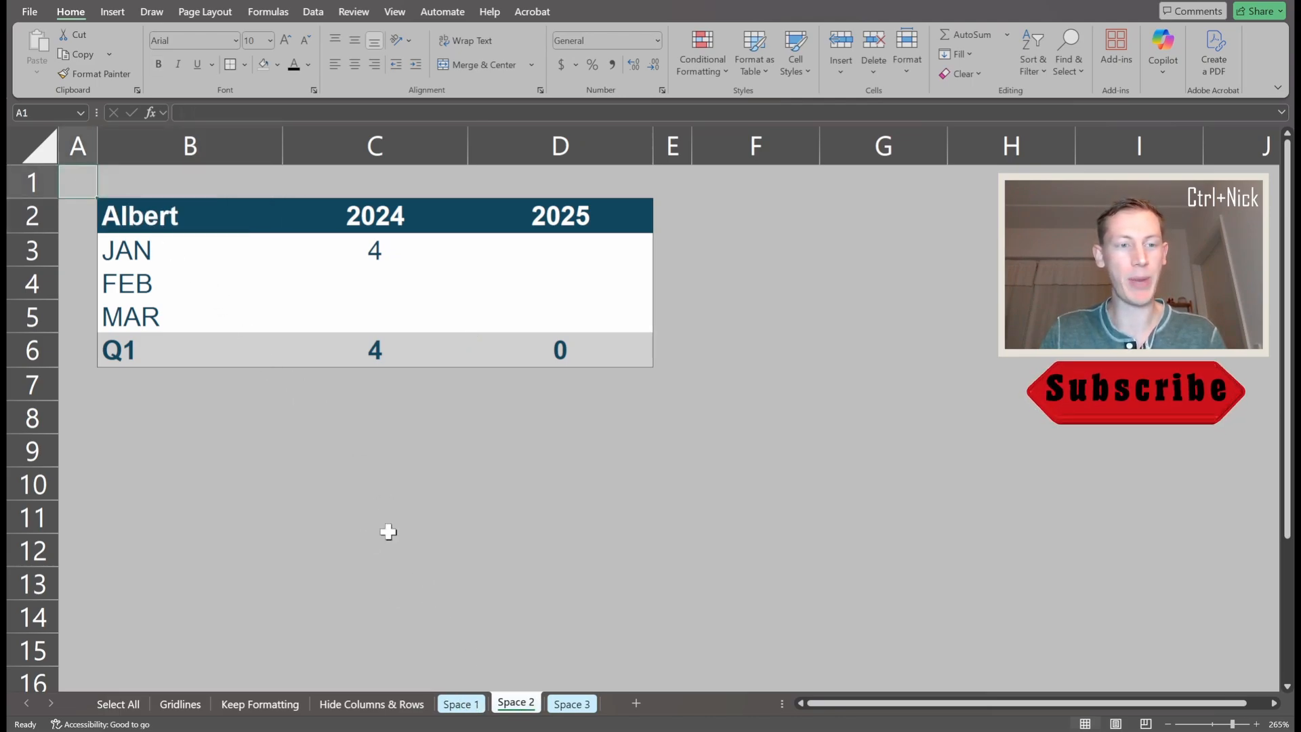
left_click(578, 708)
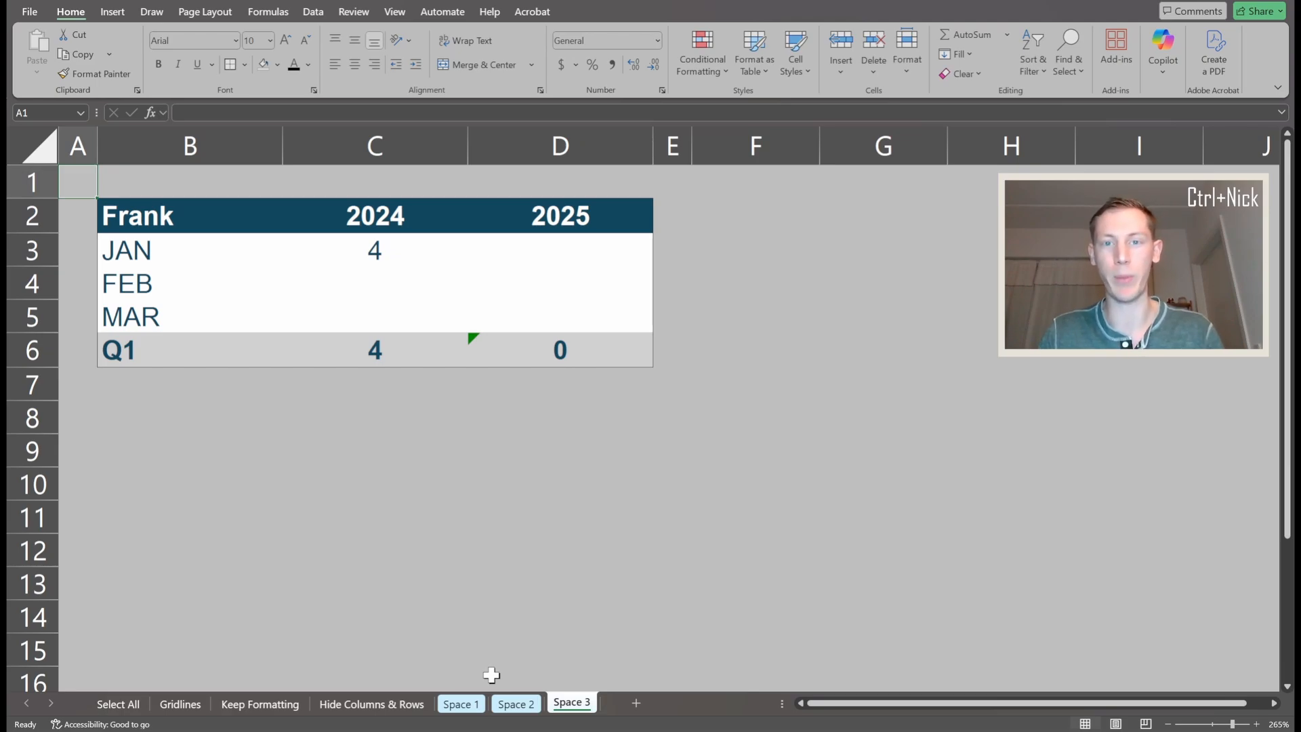
left_click(512, 705, "ctrl")
left_click(460, 704, "ctrl")
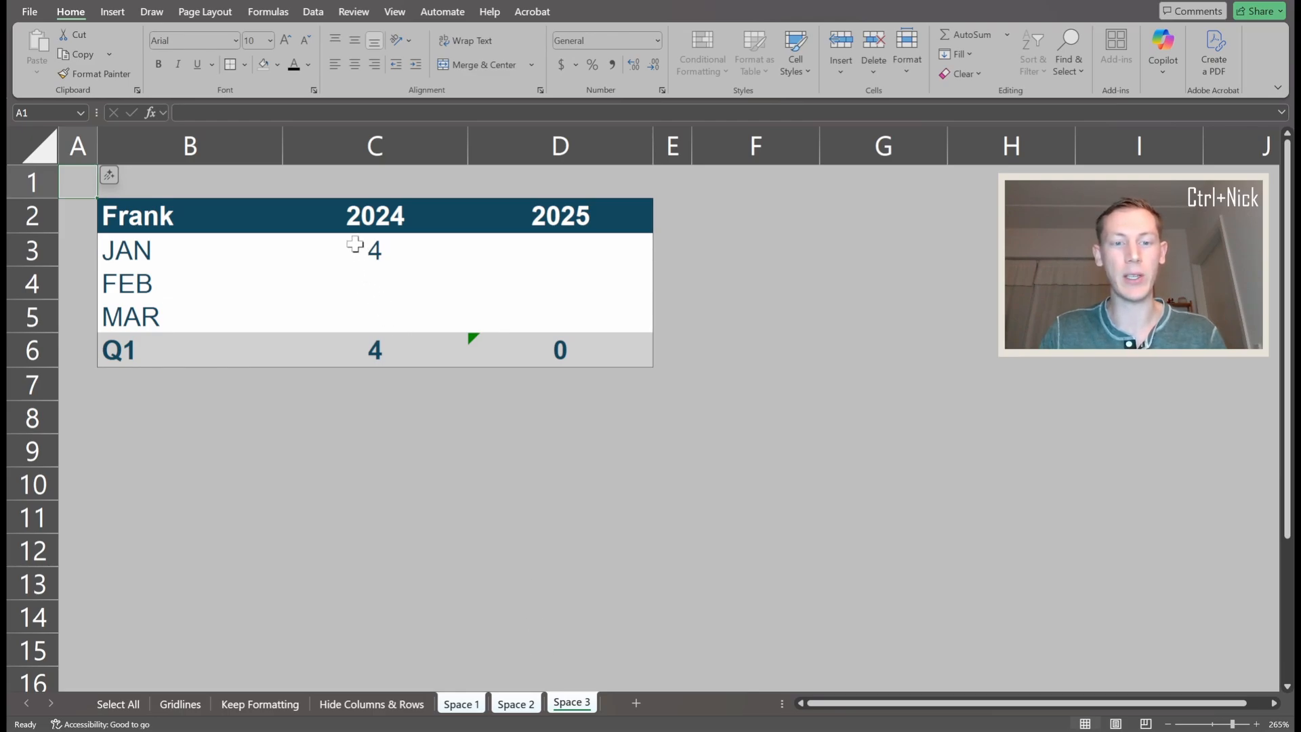
Copy cell C3 and paste only its formula into C3:D5 across the grouped Space sheets
left_click(355, 244)
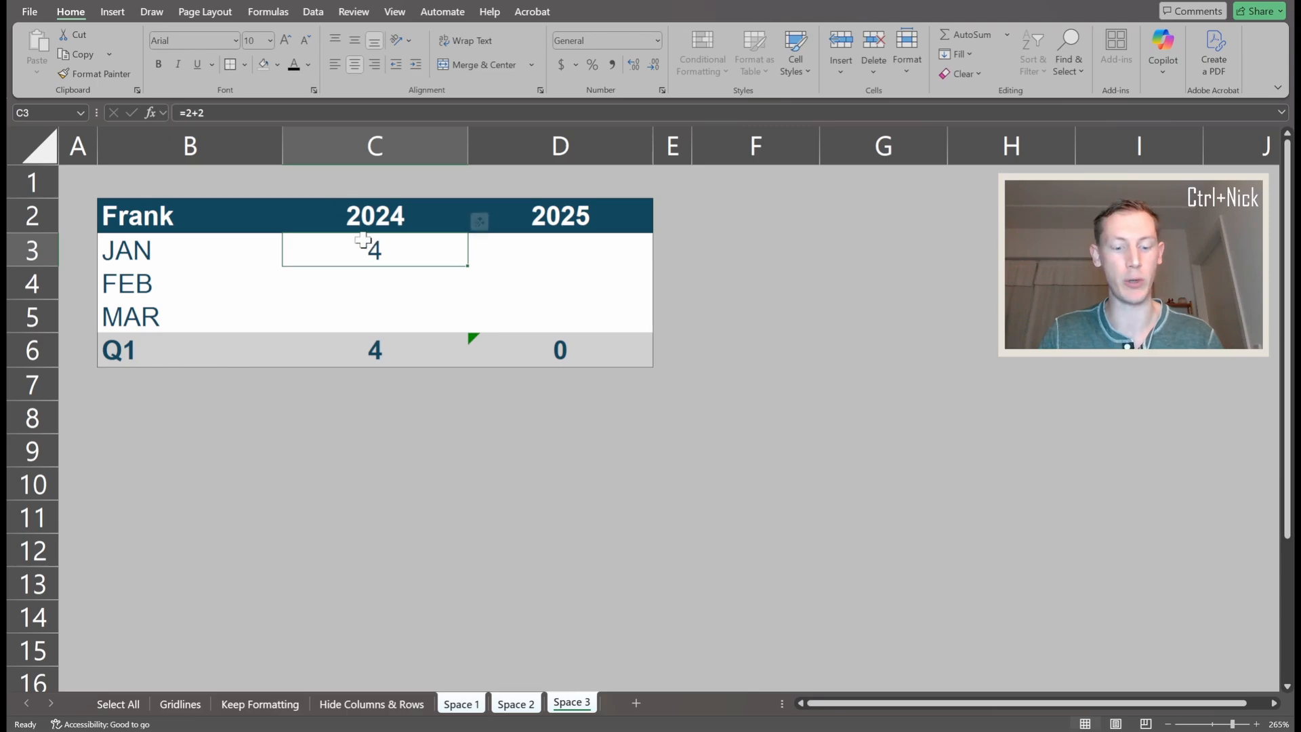
mouse_move(348, 250)
left_mouse_down()
mouse_move(456, 270)
mouse_move(527, 315)
left_mouse_up()
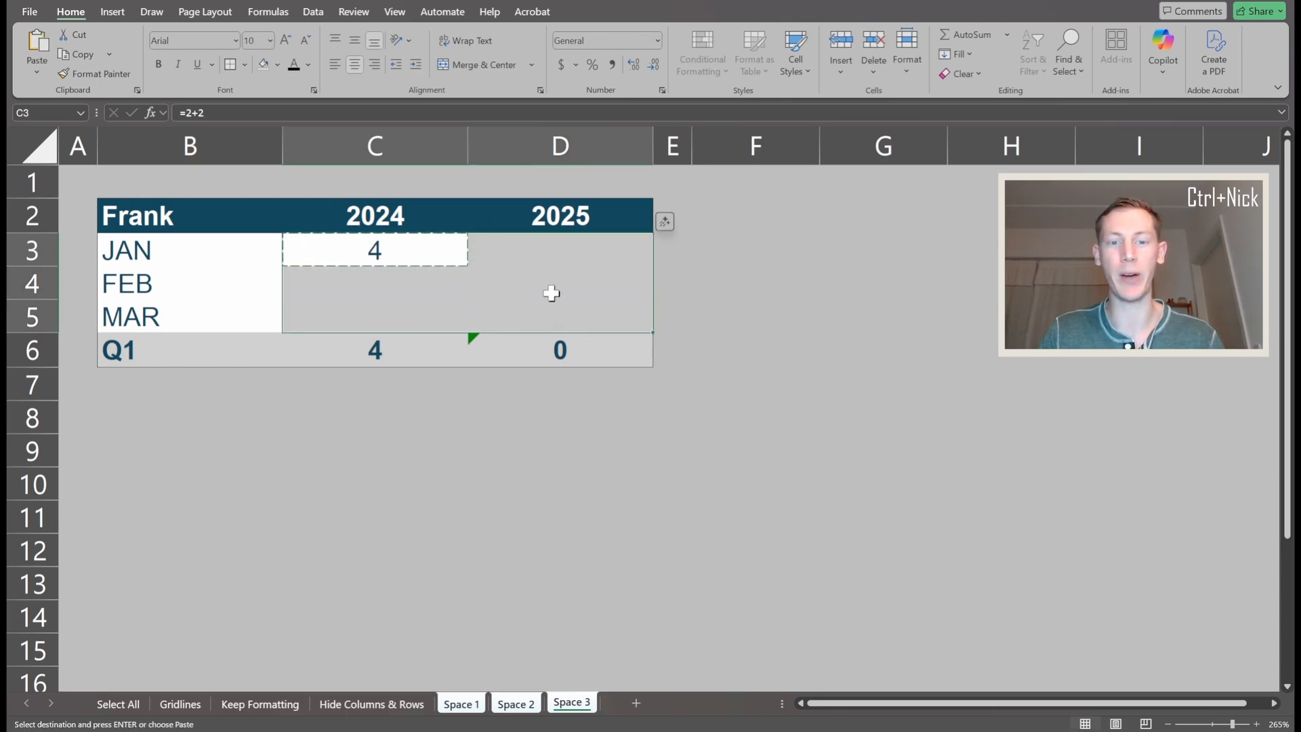
right_click(552, 283)
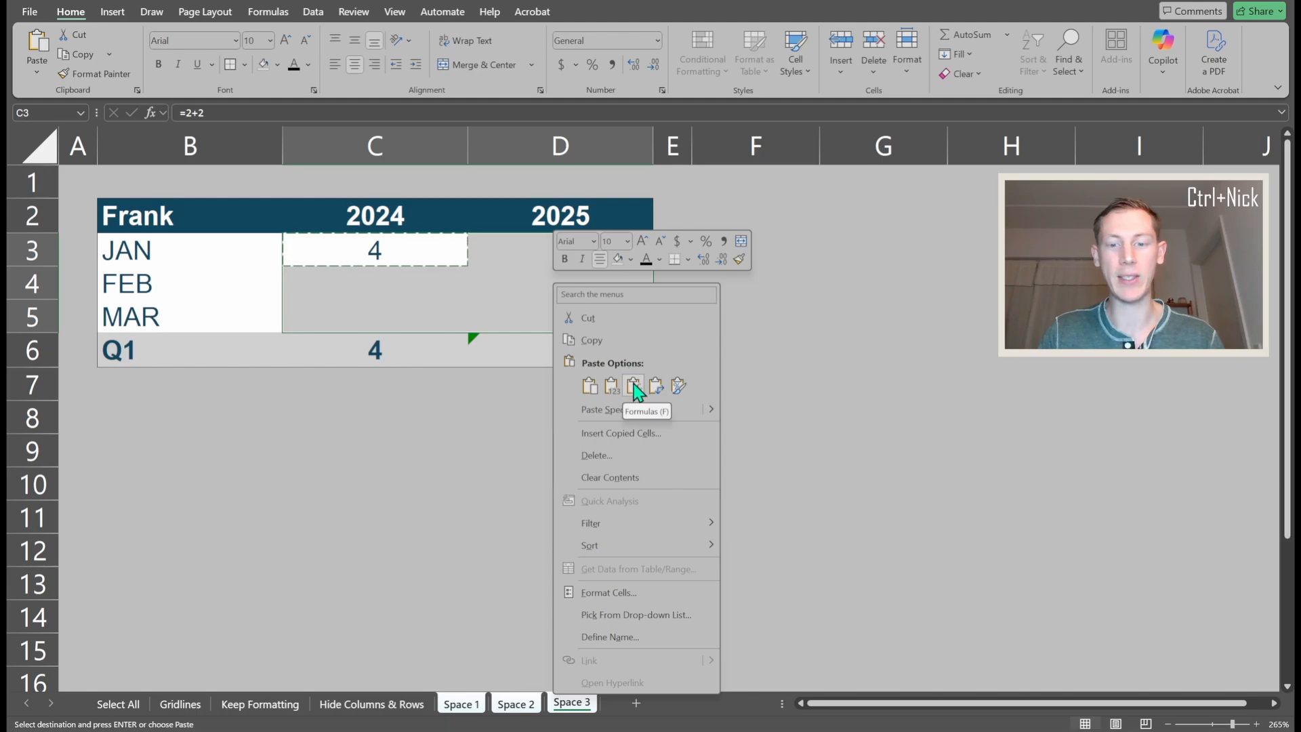
left_click(632, 383)
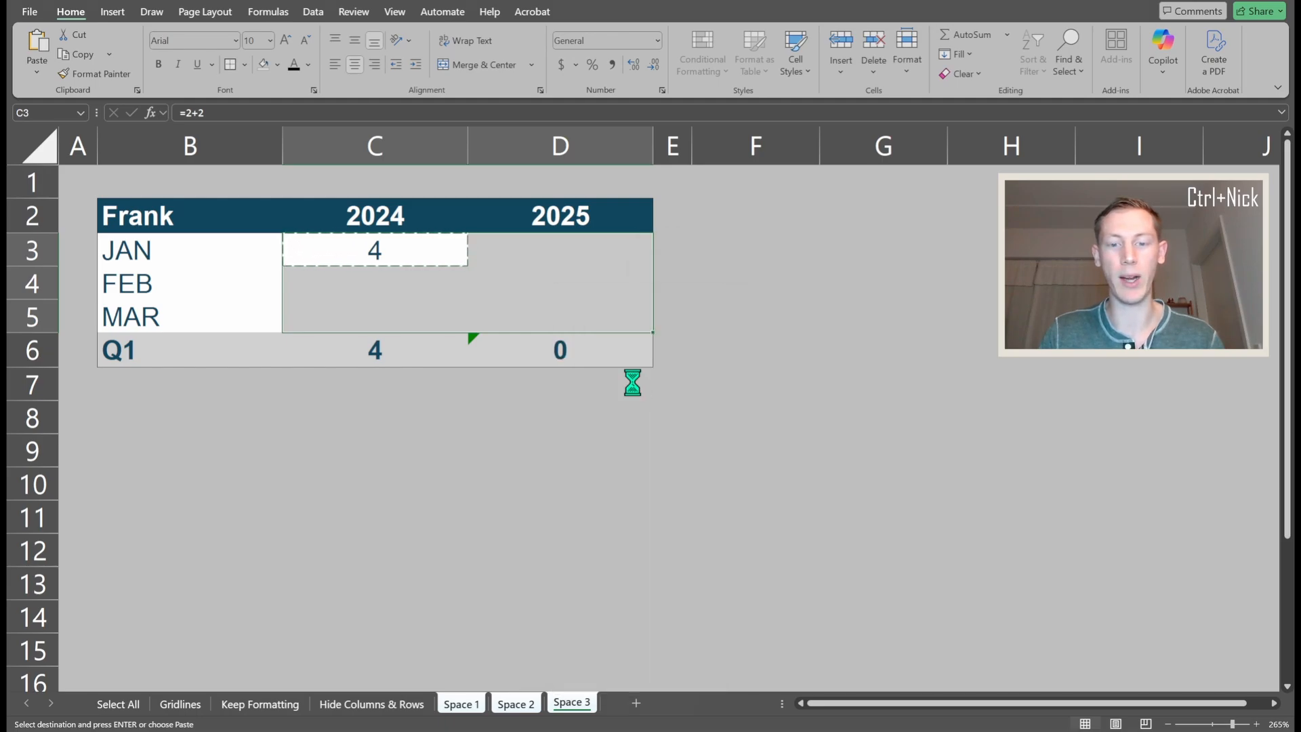
left_click(475, 372)
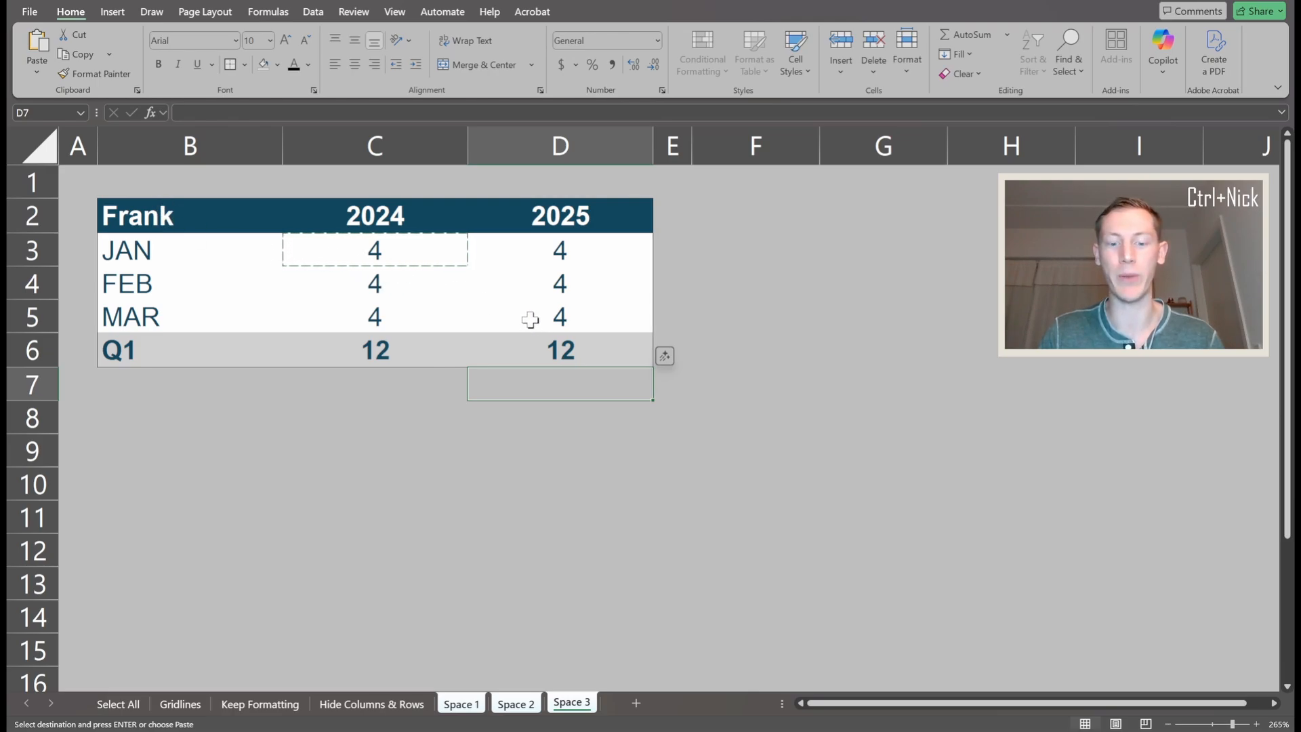
Check the tables on Space 2 and Space 1, and ungroup the sheets, ending on Space 1
left_click(511, 706)
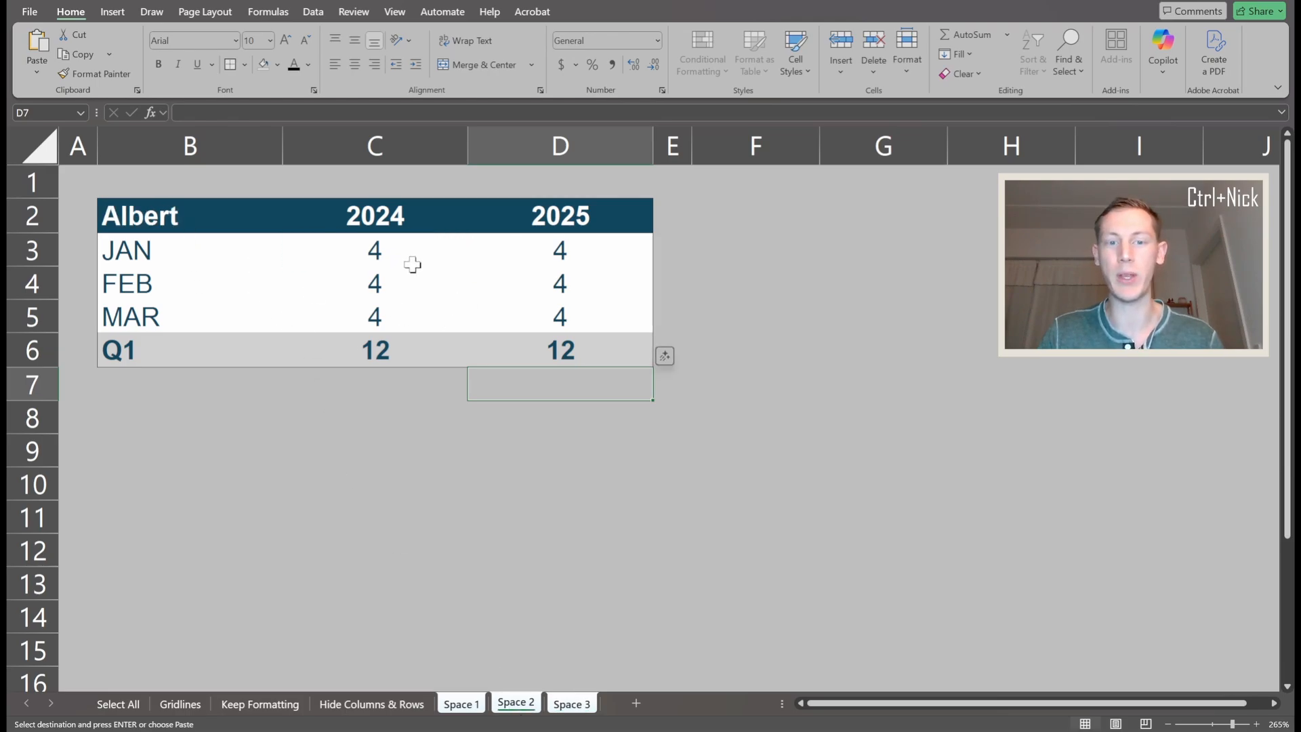
left_click(461, 704)
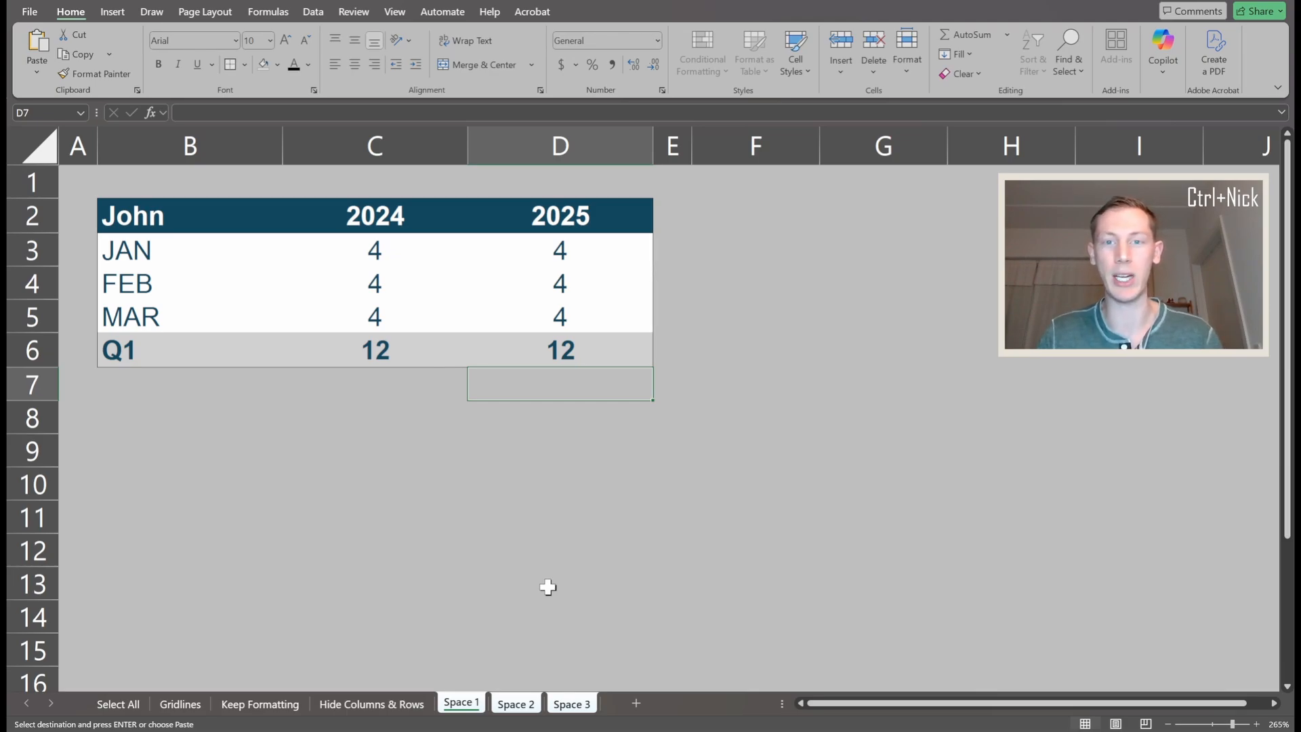
left_click(400, 705)
left_click(467, 708)
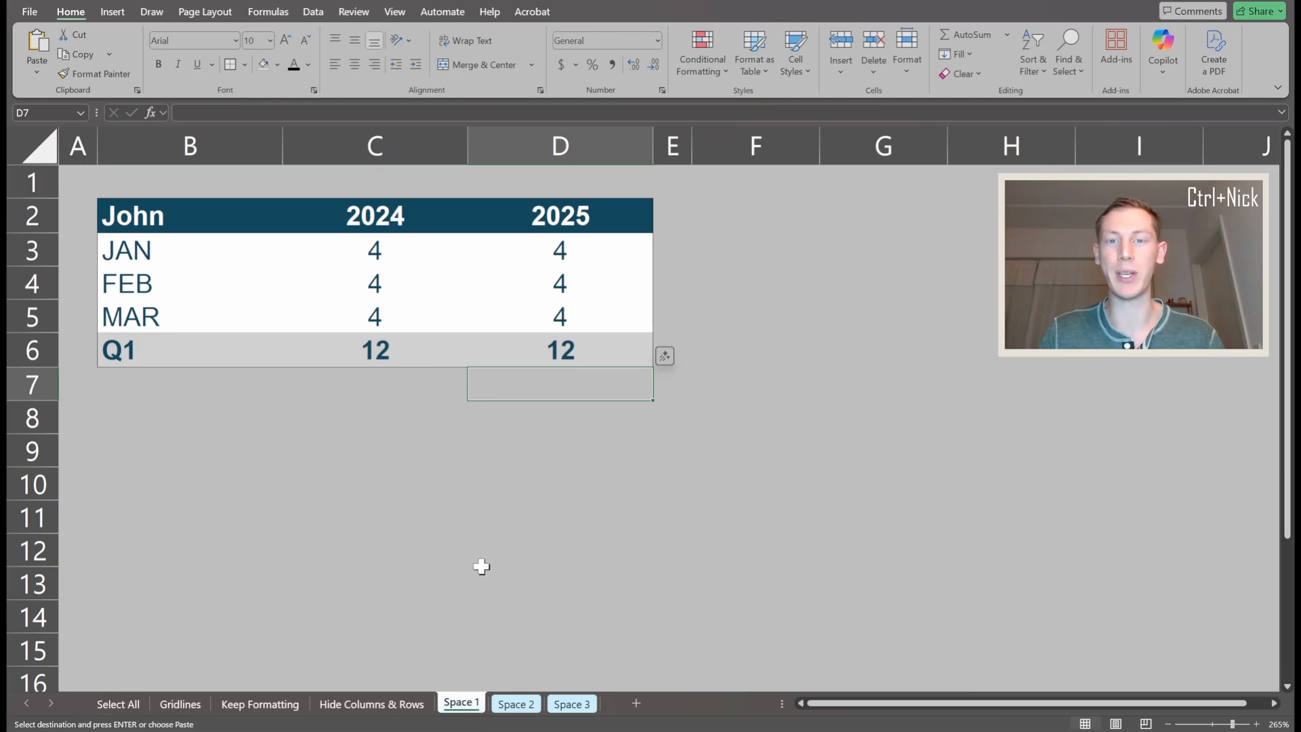